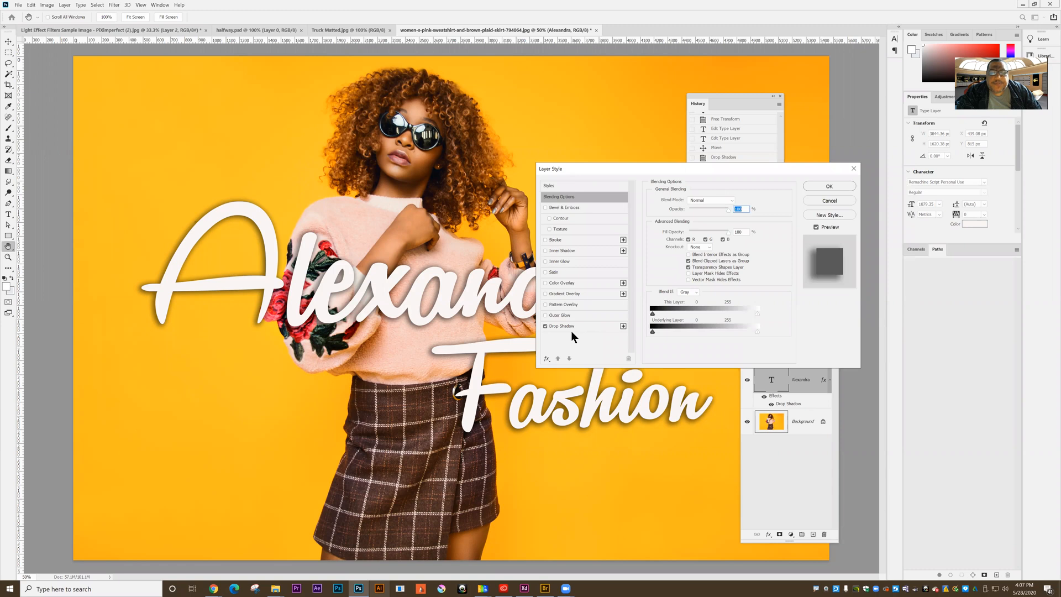
Add a thick stroke around the Alexandra text, coloured fcc021 by sampling the orange-yellow image background
click(570, 239)
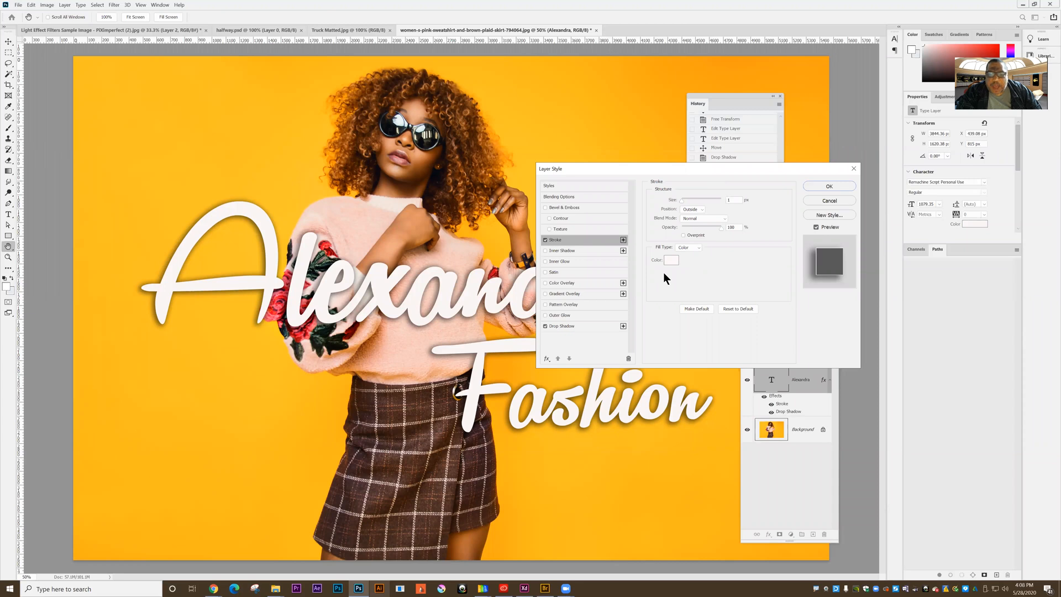
drag(684, 205, 684, 201)
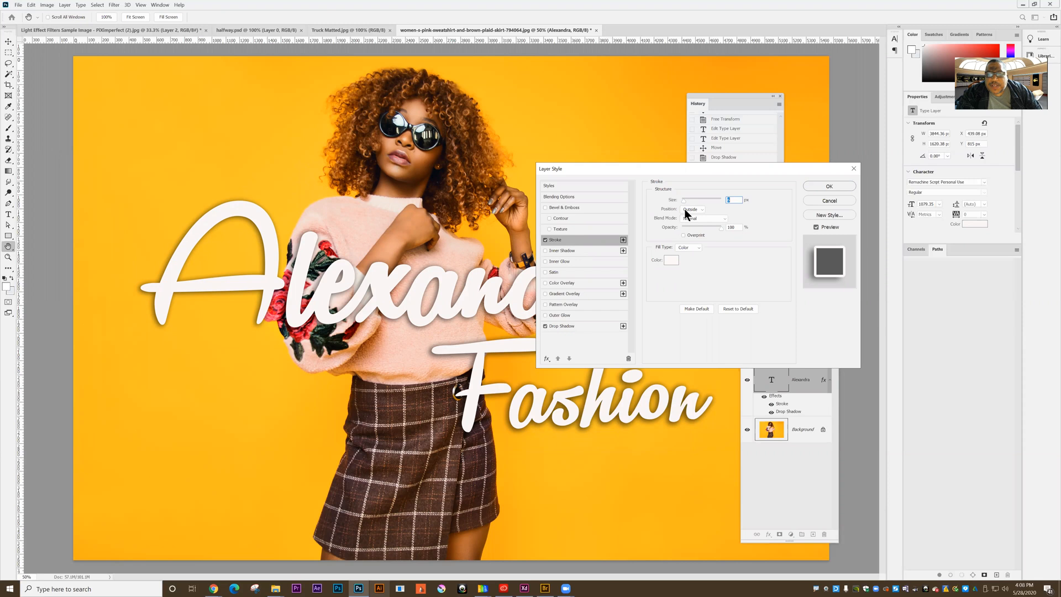
click(690, 246)
click(724, 252)
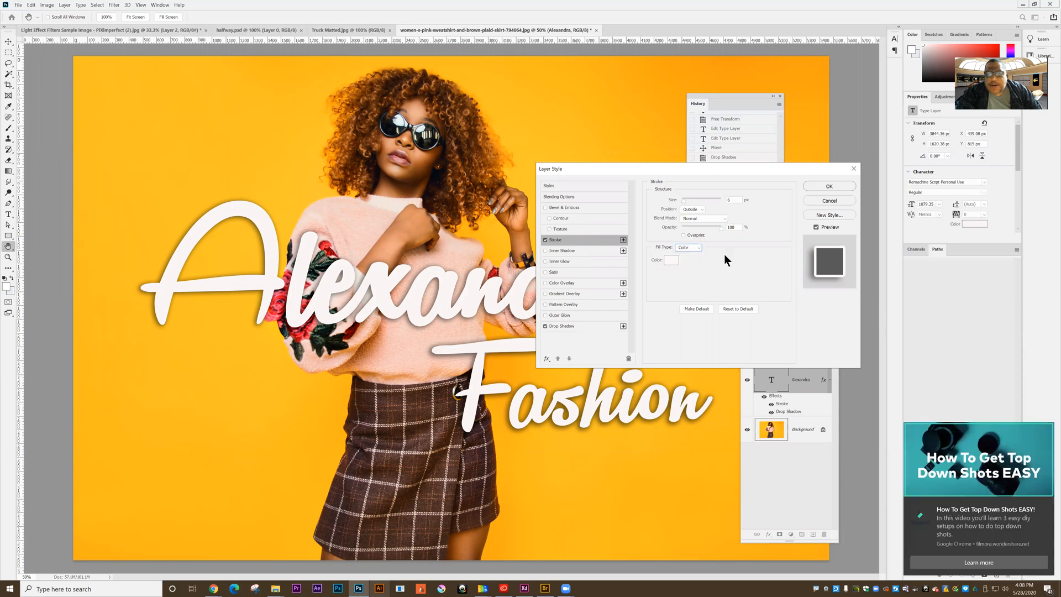
click(671, 261)
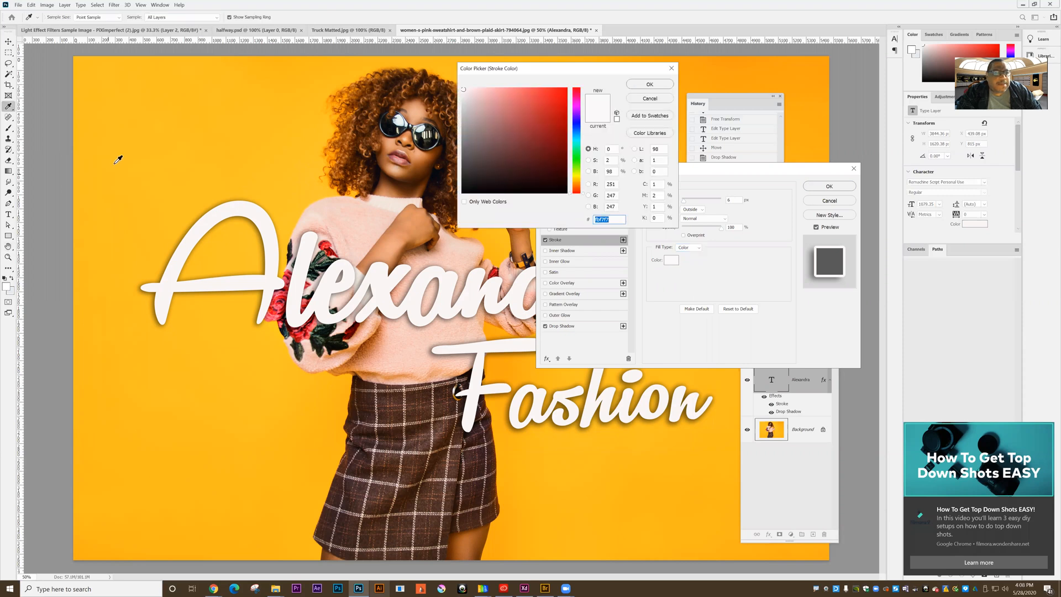
click(204, 123)
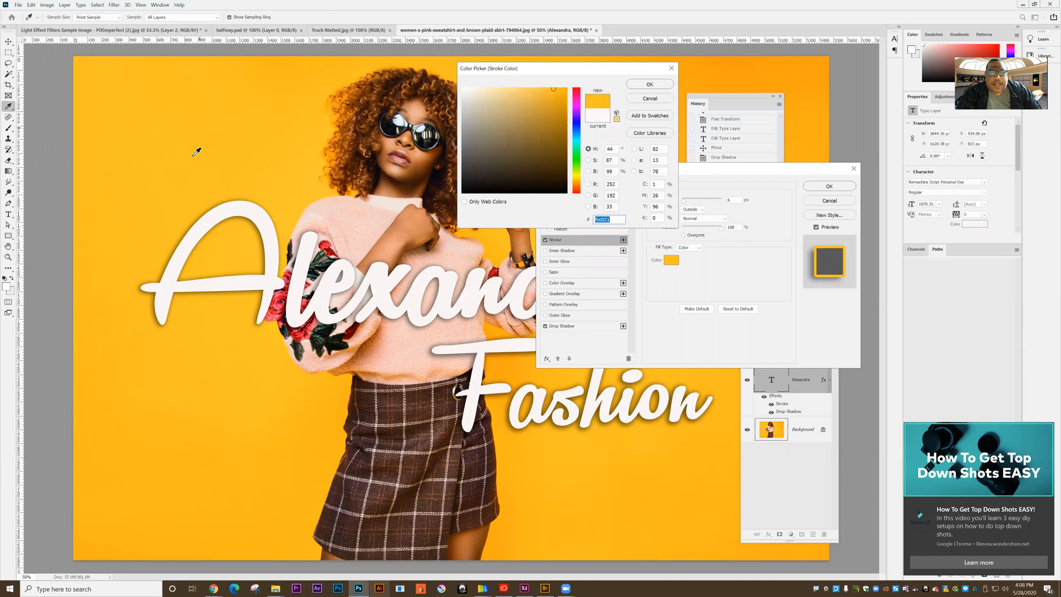
click(661, 85)
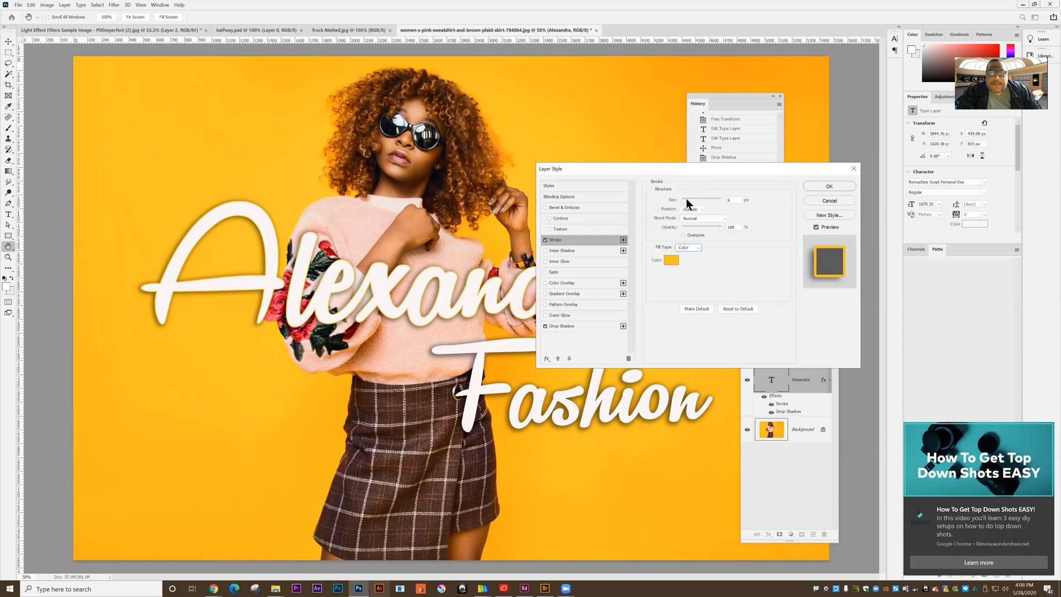
drag(684, 200, 691, 197)
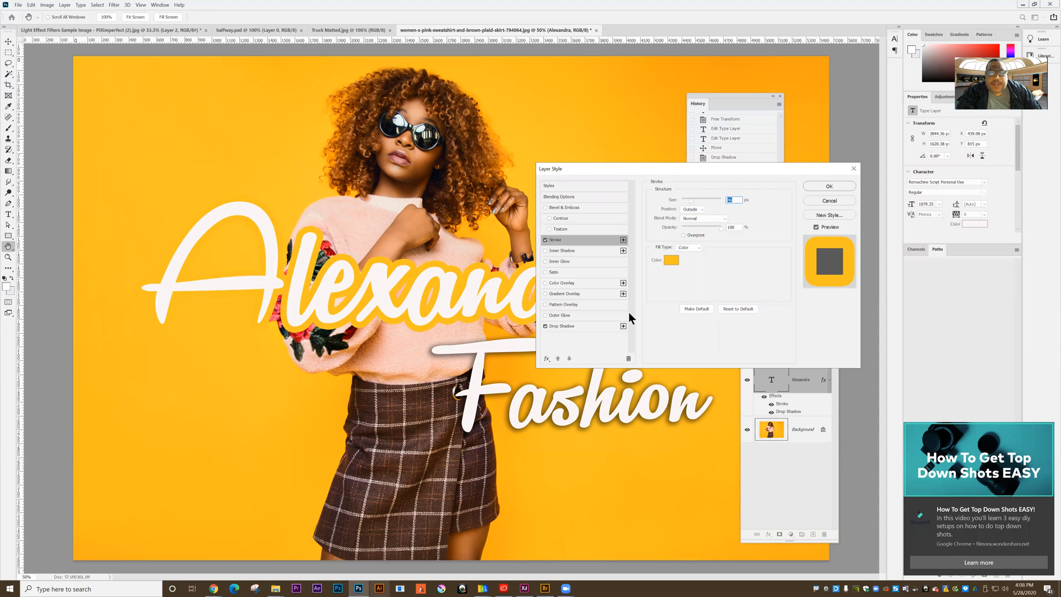
Enable an inner shadow on the Alexandra text and fine-tune its distance and choke
click(565, 251)
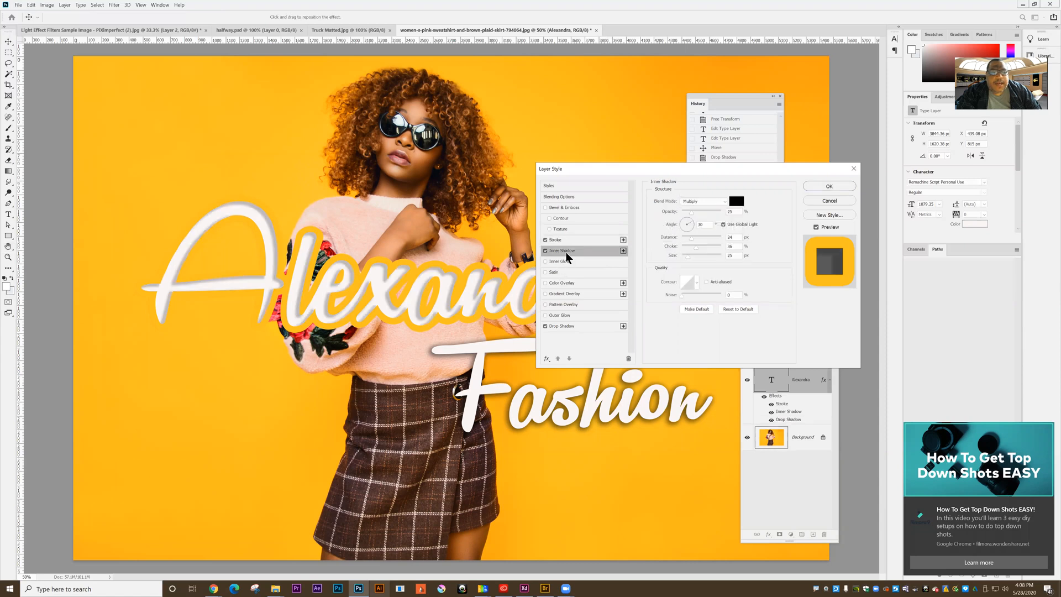
click(690, 240)
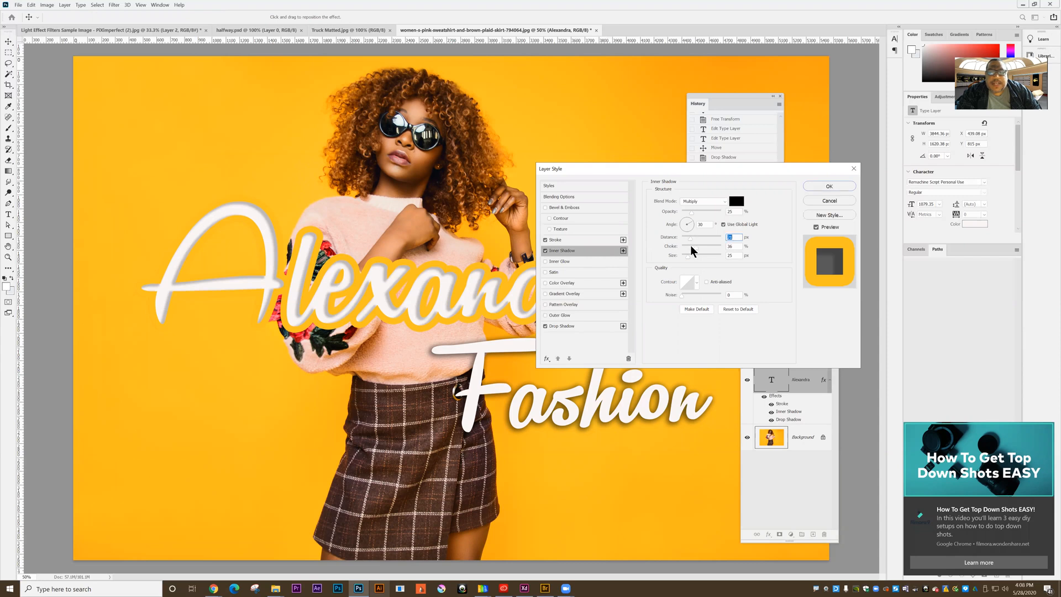
drag(696, 249, 694, 249)
Increase the Alexandra text's drop shadow distance to 32 px, raise its spread and size, and apply the layer effects
click(574, 328)
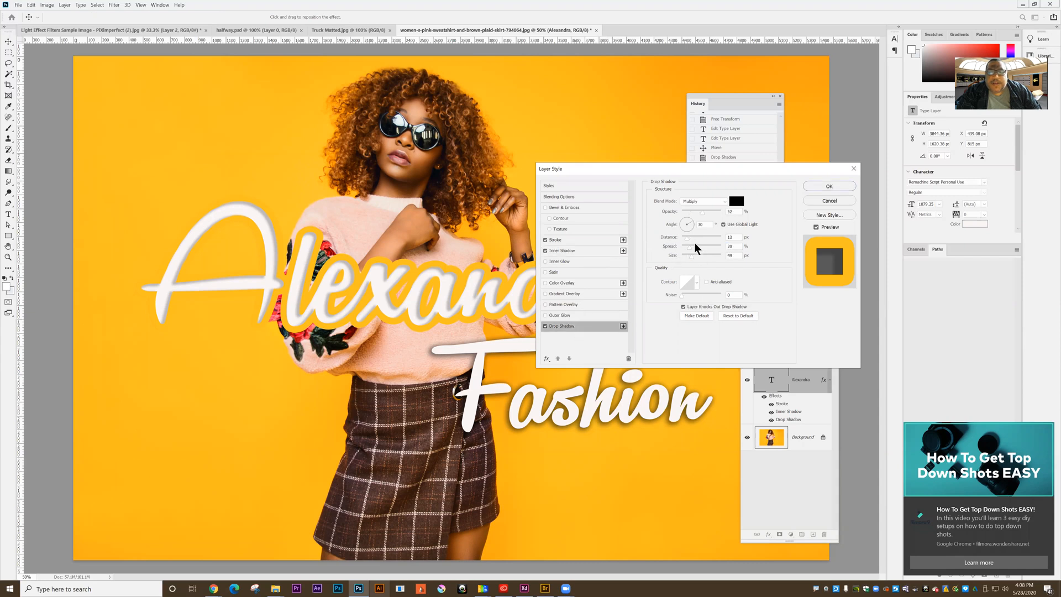
drag(689, 238, 713, 251)
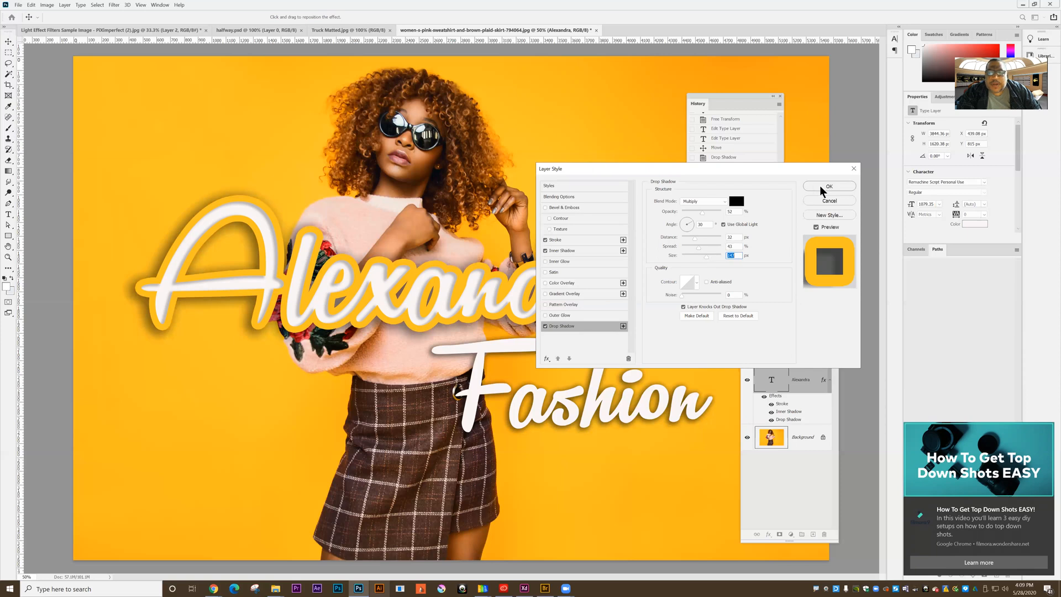
key(Return)
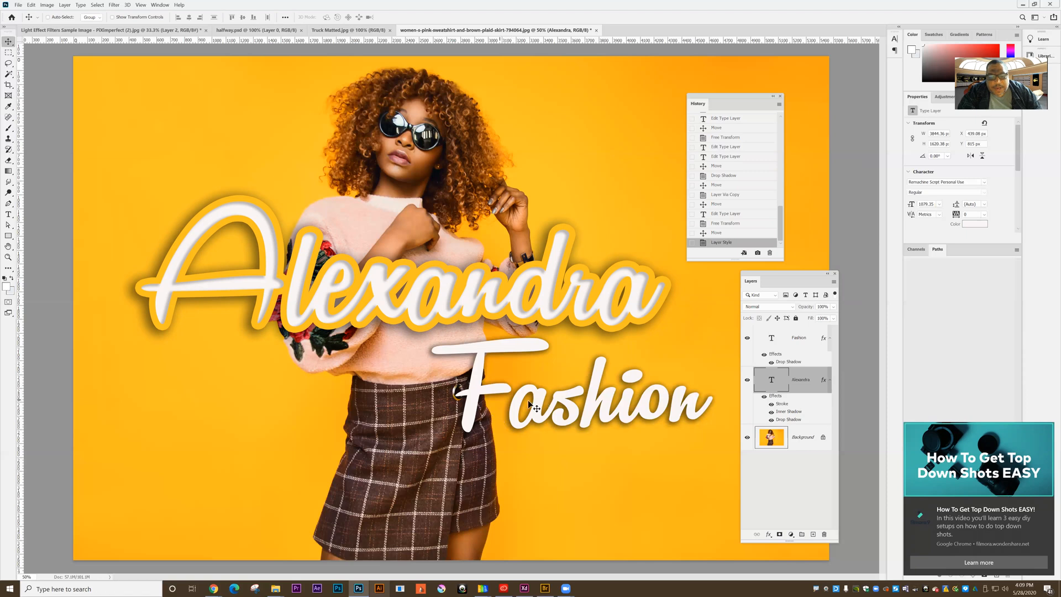
Copy the layer style from the Alexandra text layer and paste it onto the Fashion text layer
right_click(796, 381)
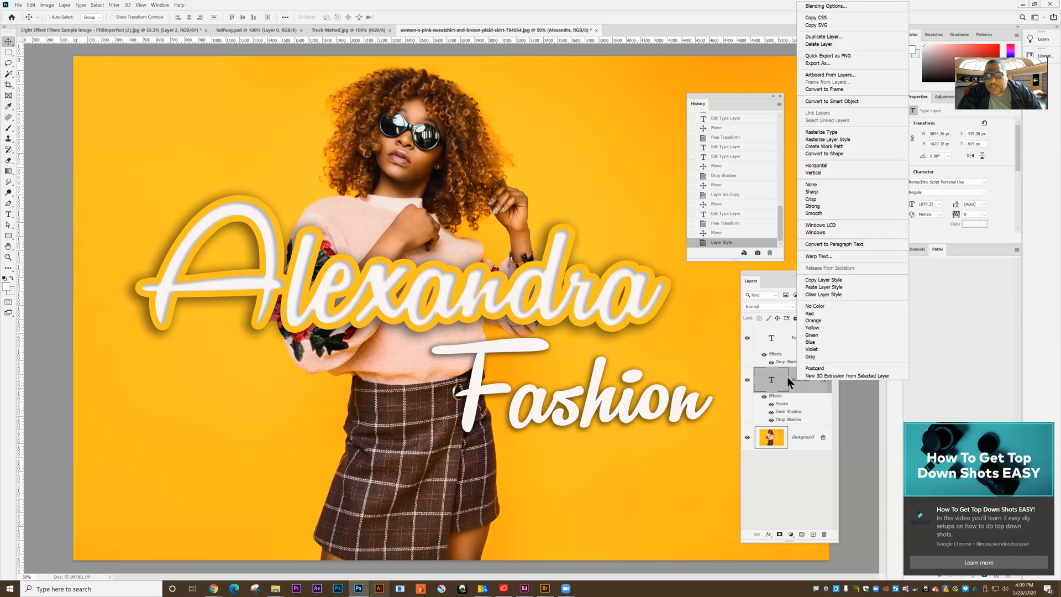
click(810, 280)
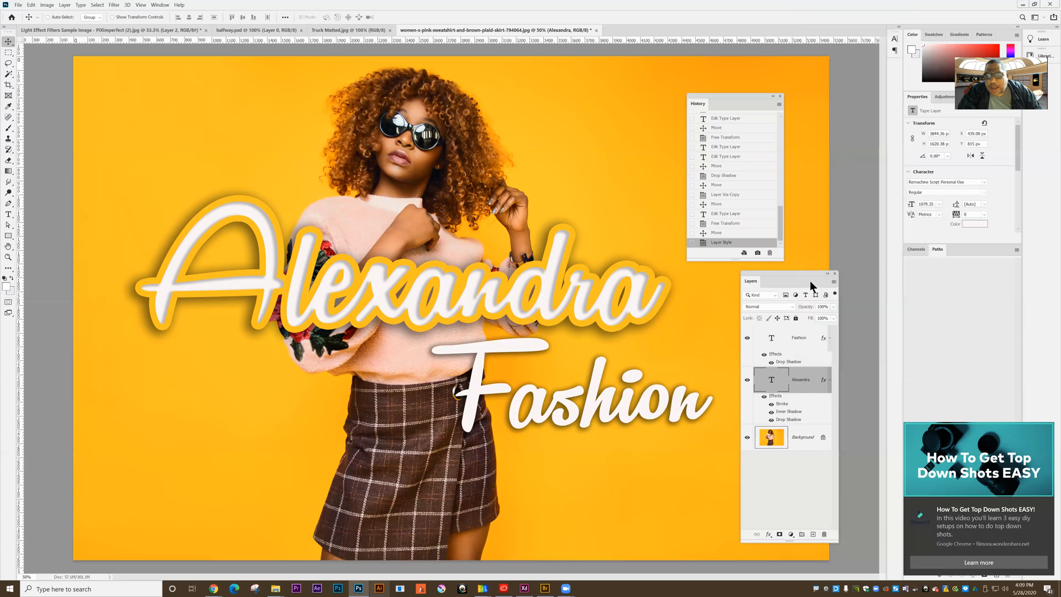
click(801, 338)
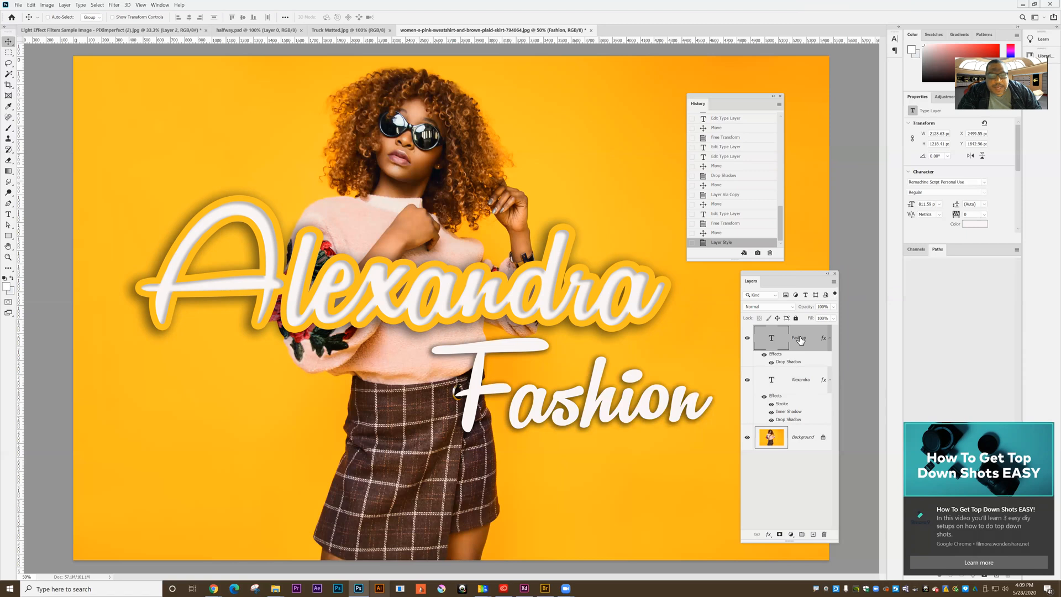
right_click(799, 337)
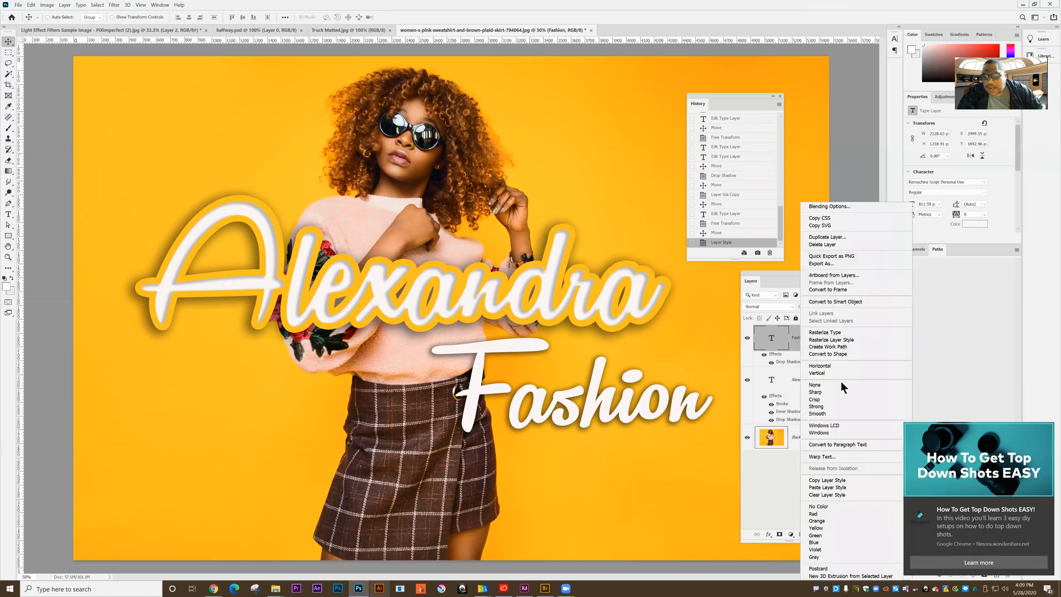
click(828, 487)
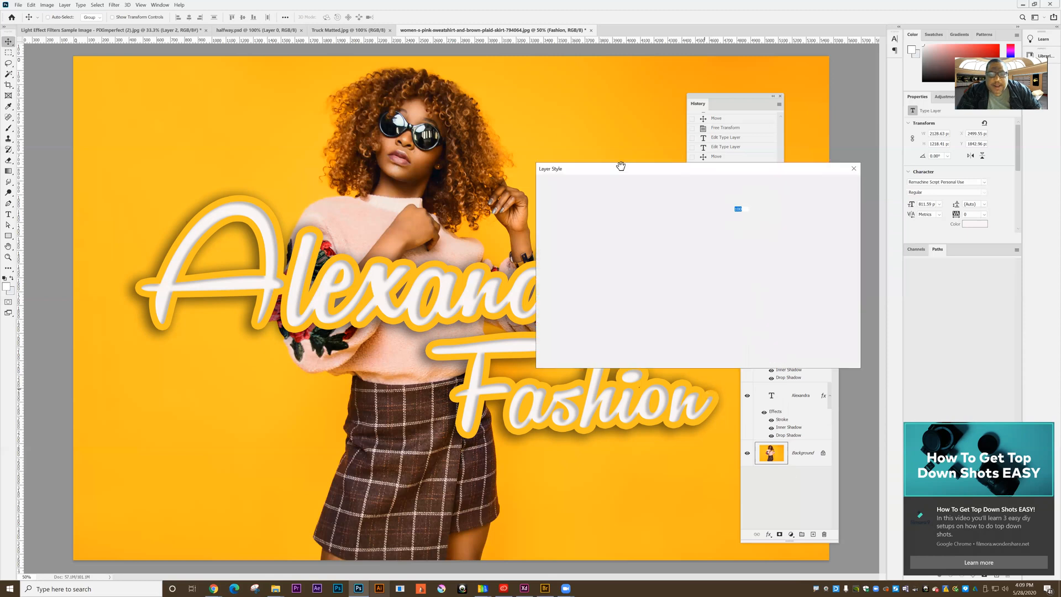
Save the Fashion layer's effects as a new style named "alexandra style", including layer effects and adding it to the current library
drag(629, 166, 473, 175)
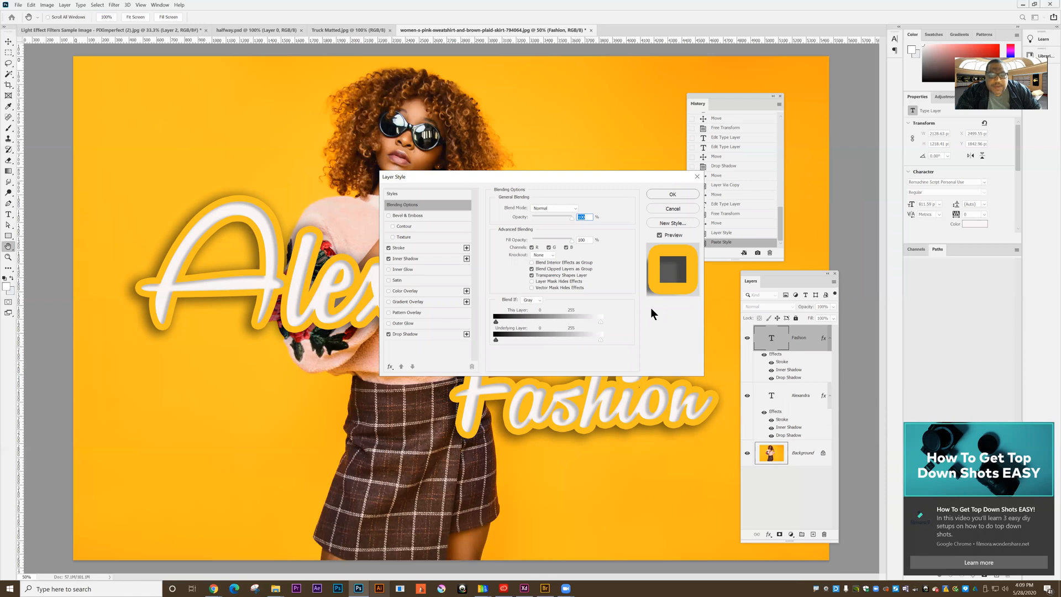
click(662, 220)
text(alexand)
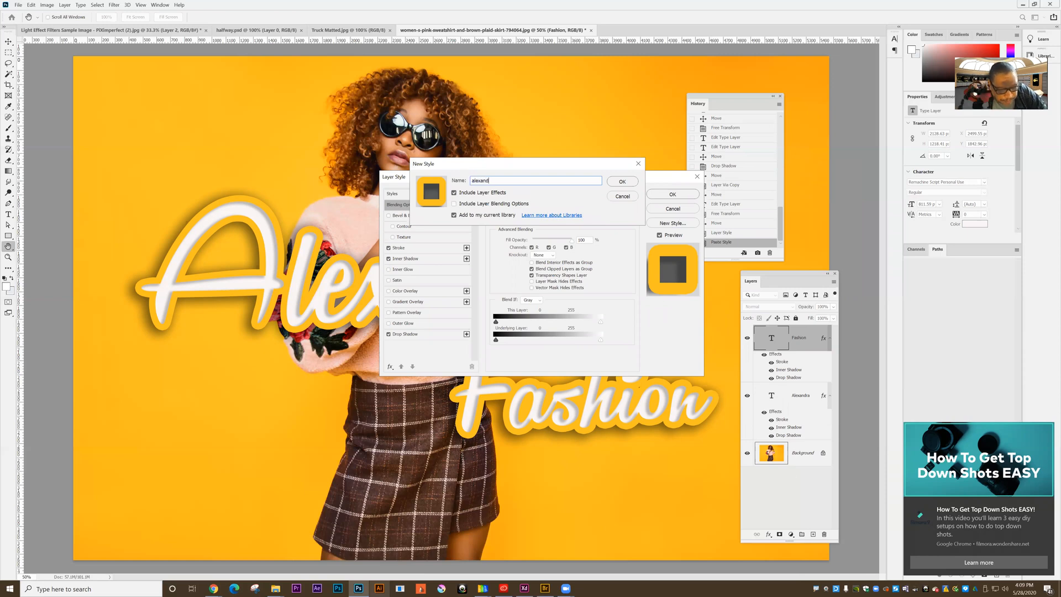
text(ra style)
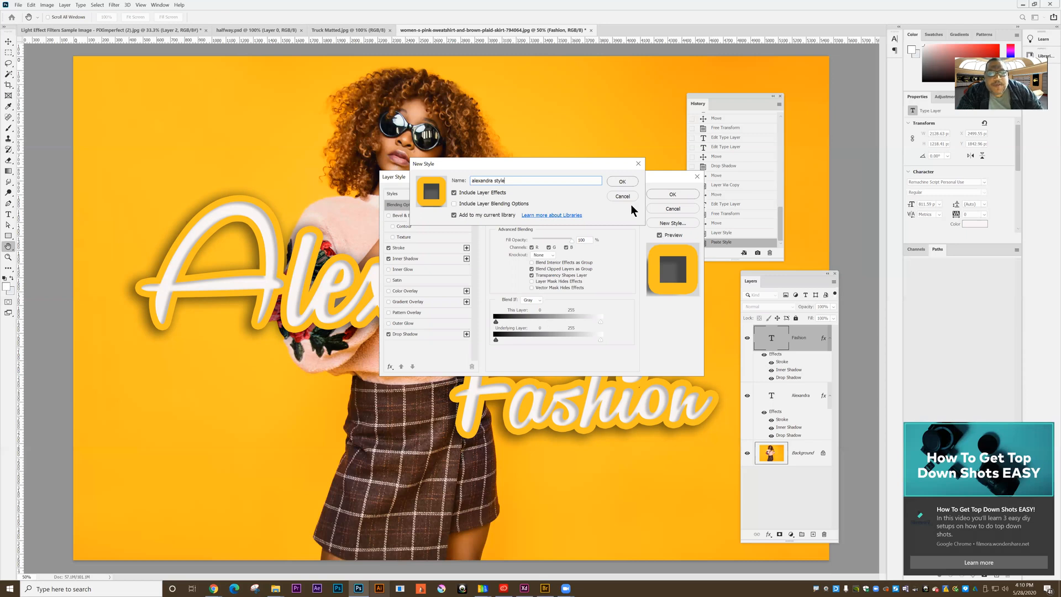
click(622, 181)
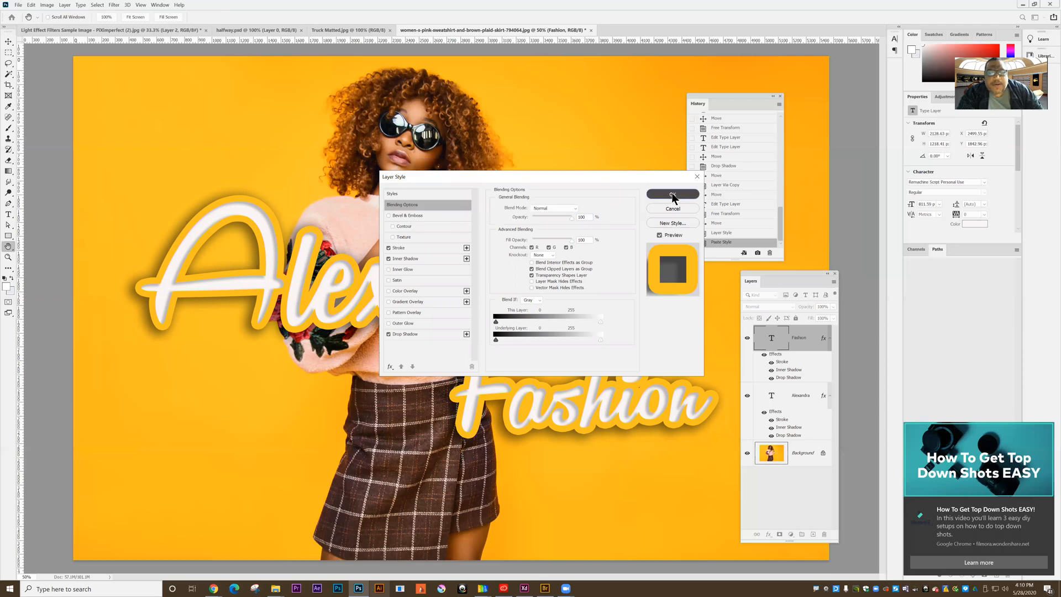
click(672, 194)
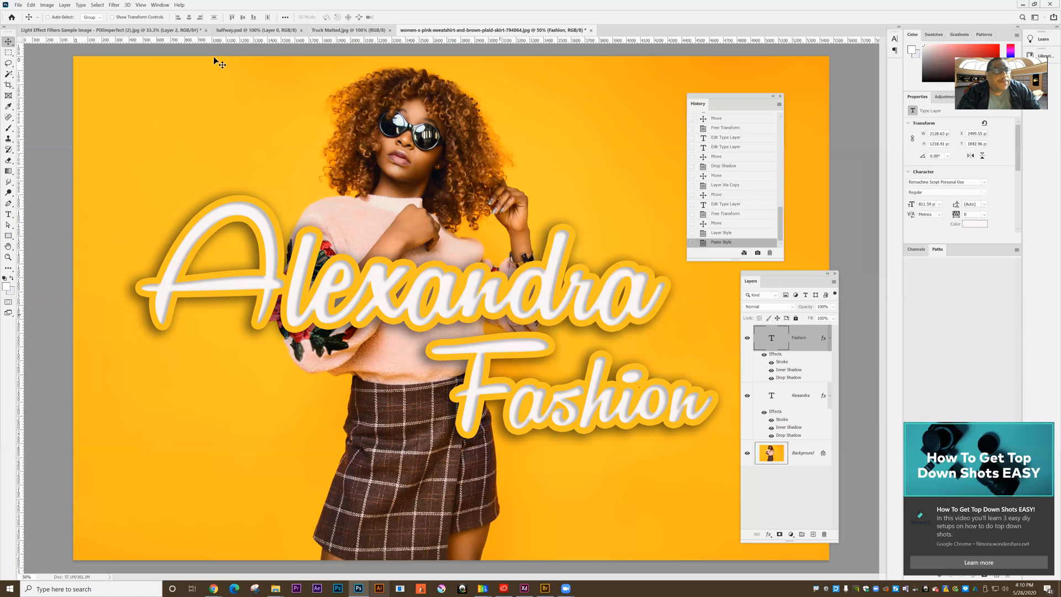
Show the Styles panel, place it over the canvas beside the History panel and bring the saved yellow style into view
click(164, 9)
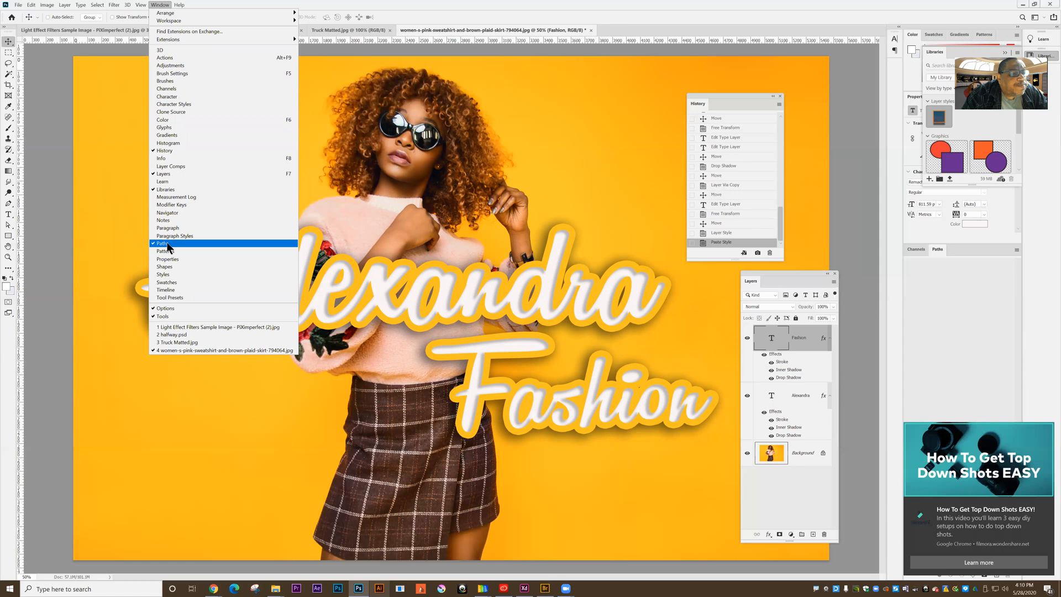
click(166, 275)
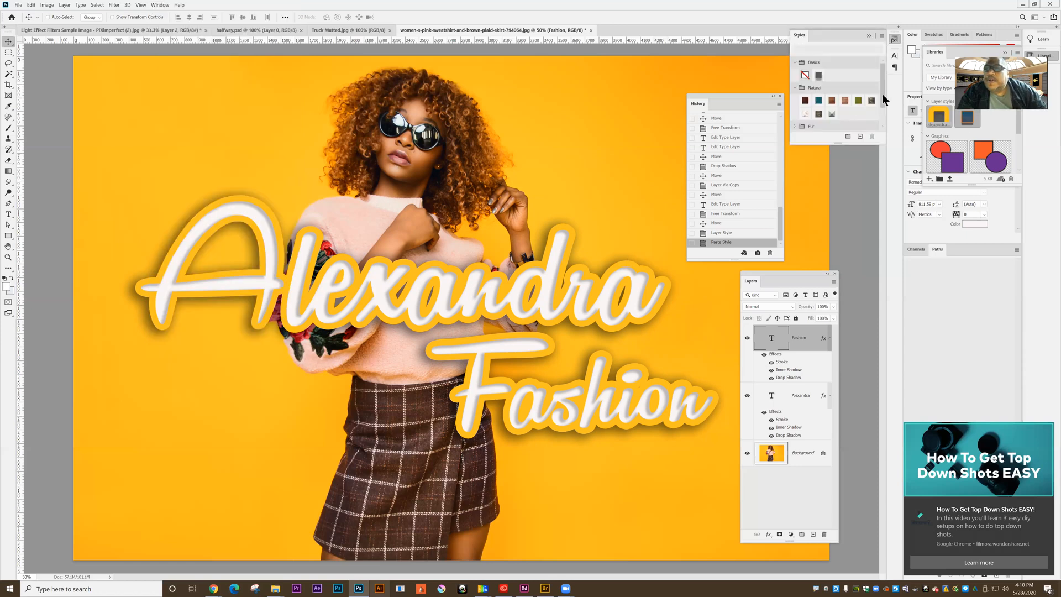
scroll(881, 111, down, 2)
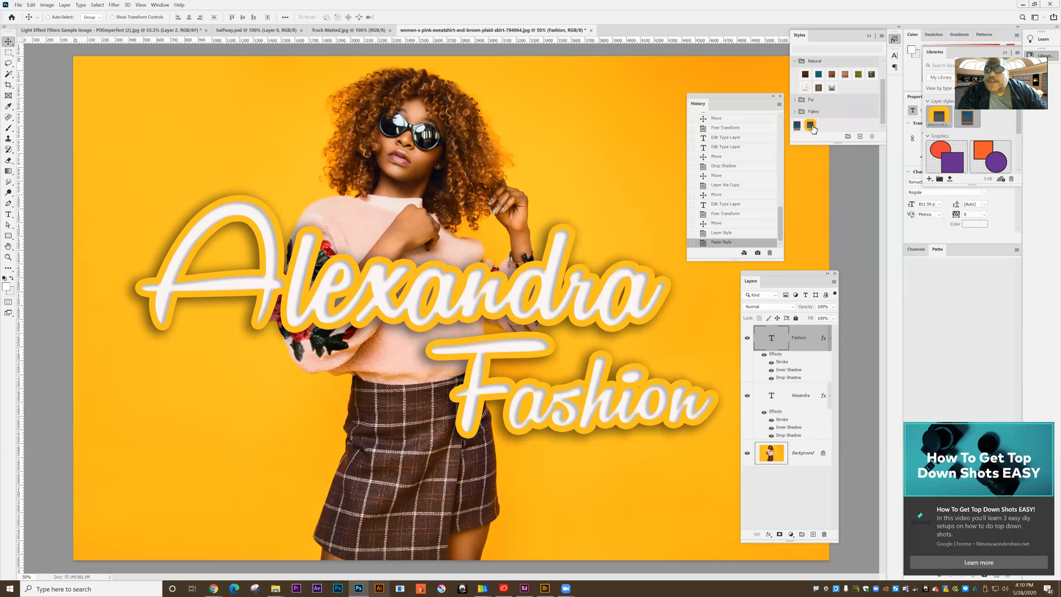
drag(825, 35, 592, 107)
scroll(596, 180, up, 2)
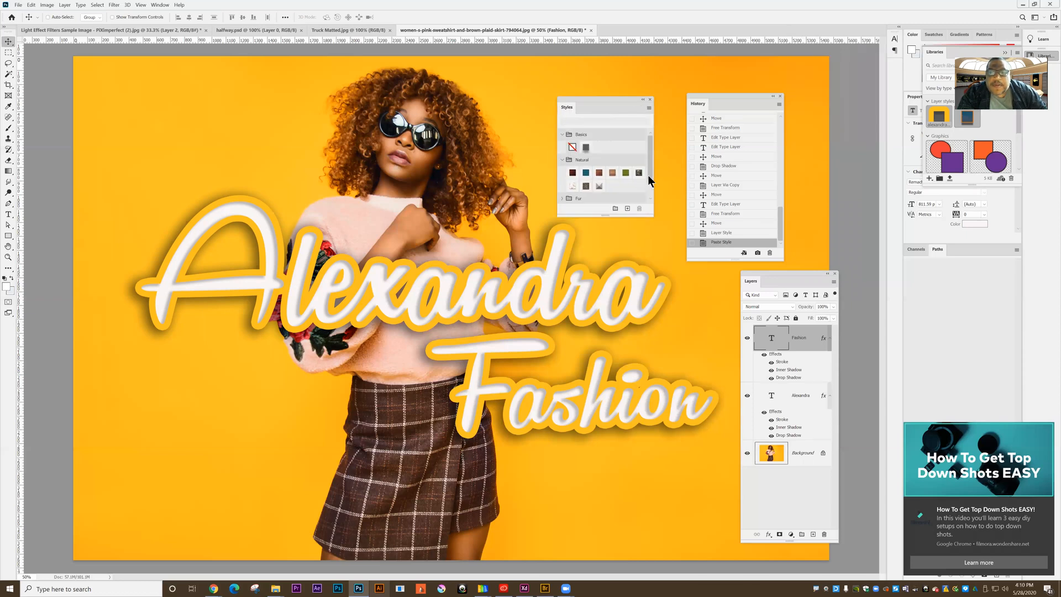
scroll(651, 180, down, 2)
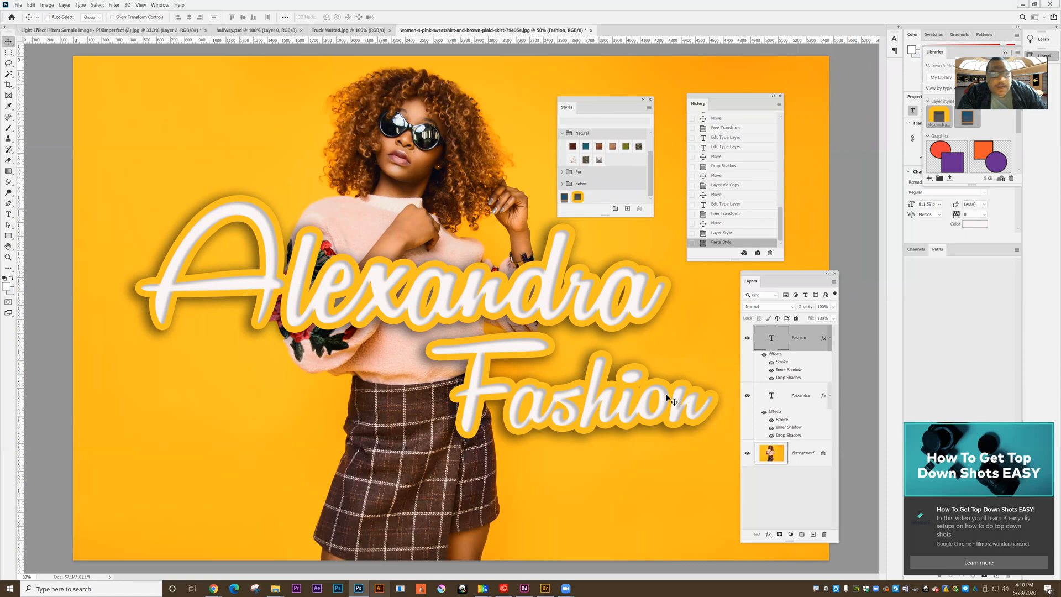
Add a new text layer reading "cool outfits" near the upper-left corner of the image
click(8, 214)
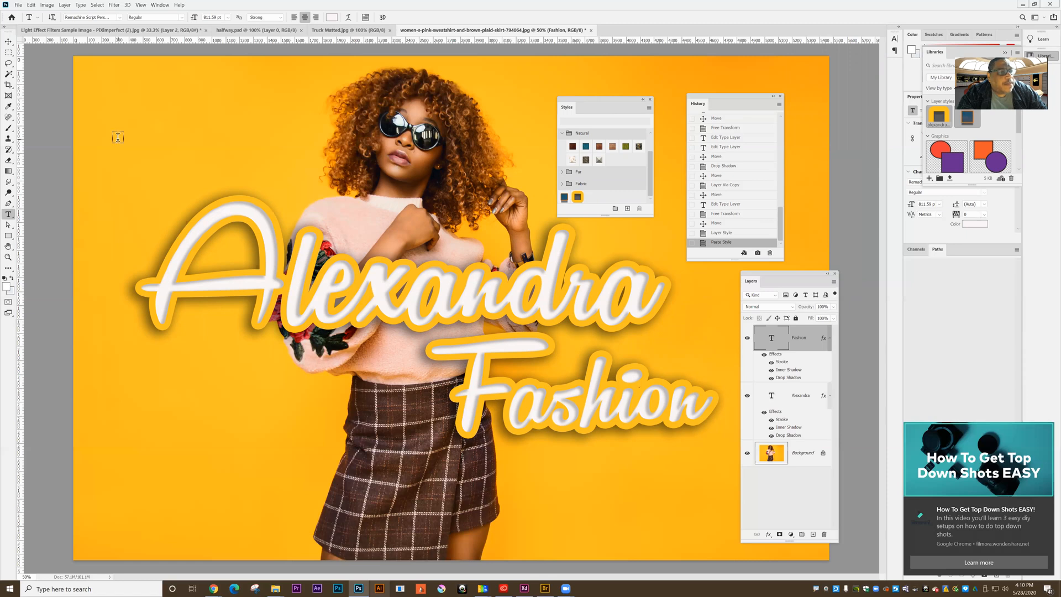
click(175, 254)
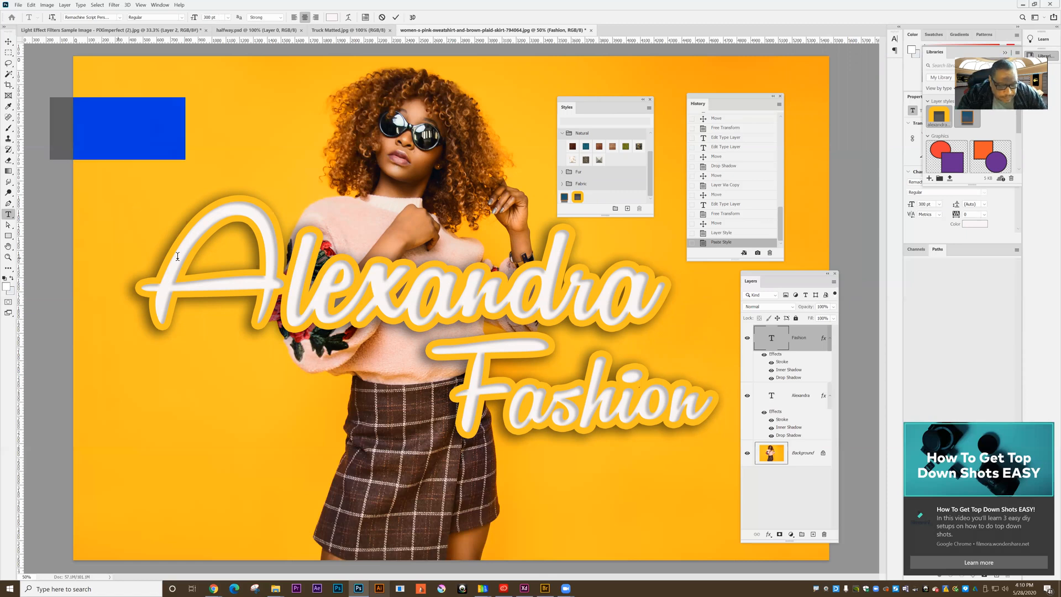
text(cool)
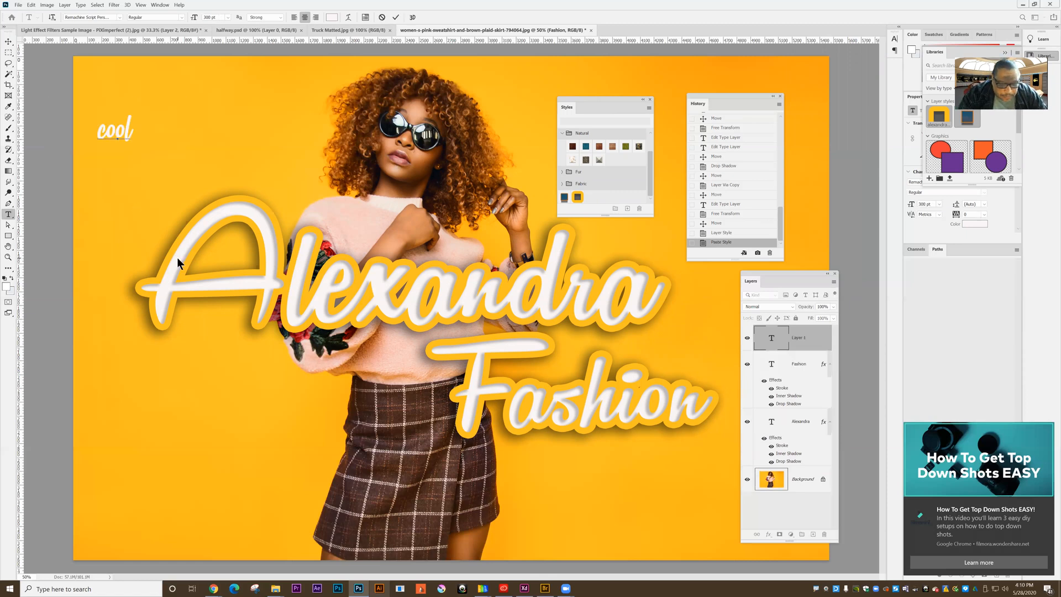
text( outfit)
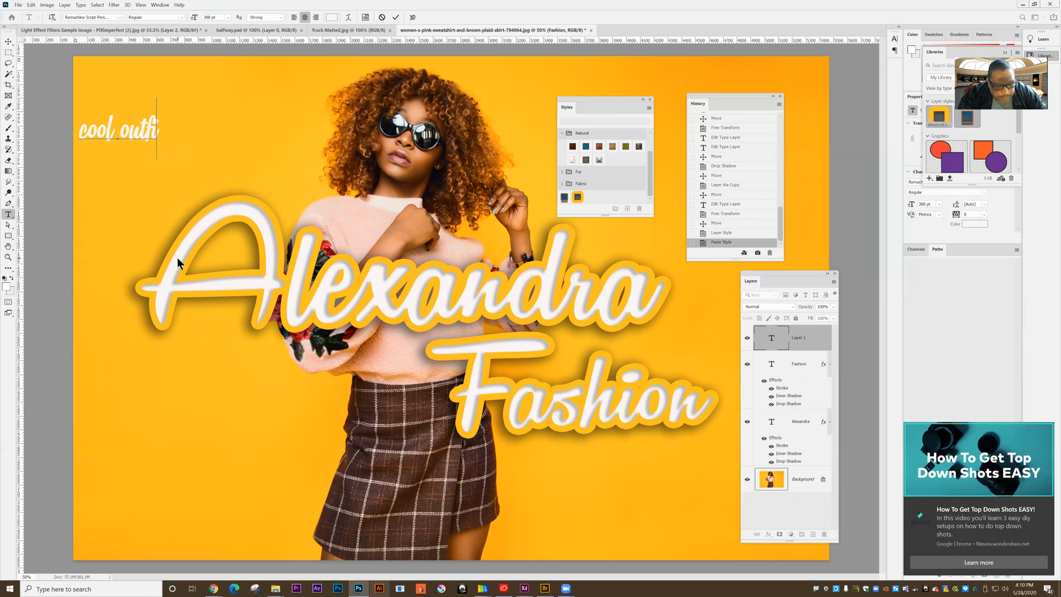
text(s)
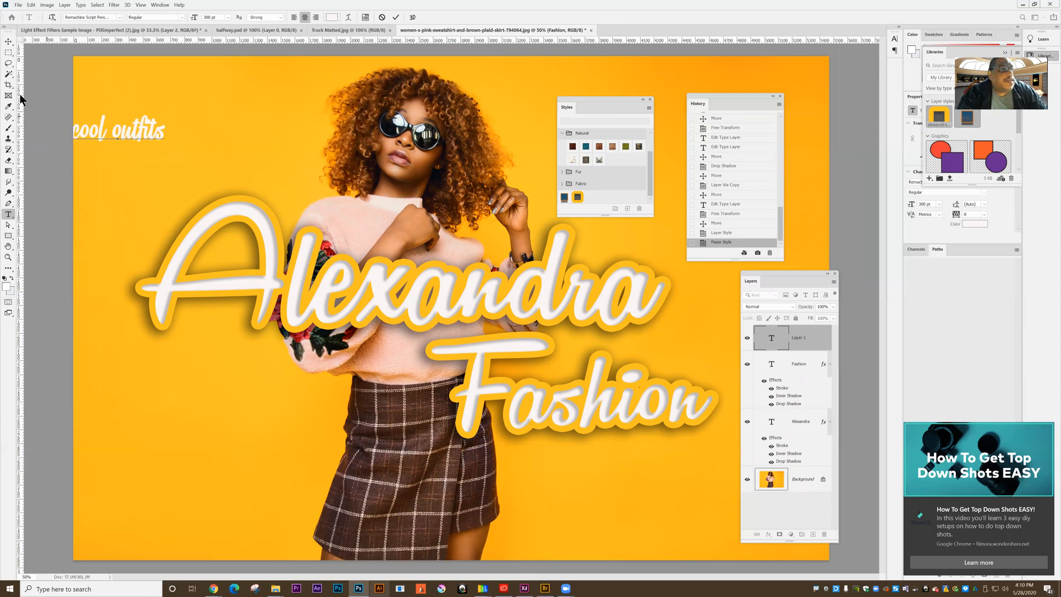
click(8, 41)
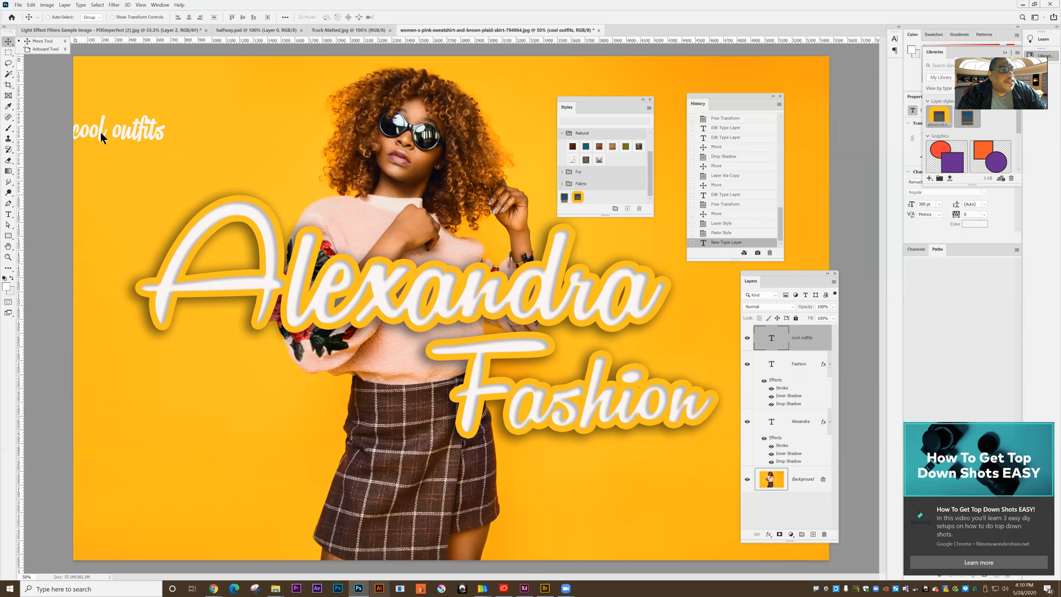
Move the "cool outfits" text beside the skirt, below the Alexandra title, and scale it up to about 201%
click(207, 161)
drag(204, 162, 256, 415)
key(ctrl+t)
drag(318, 441, 423, 490)
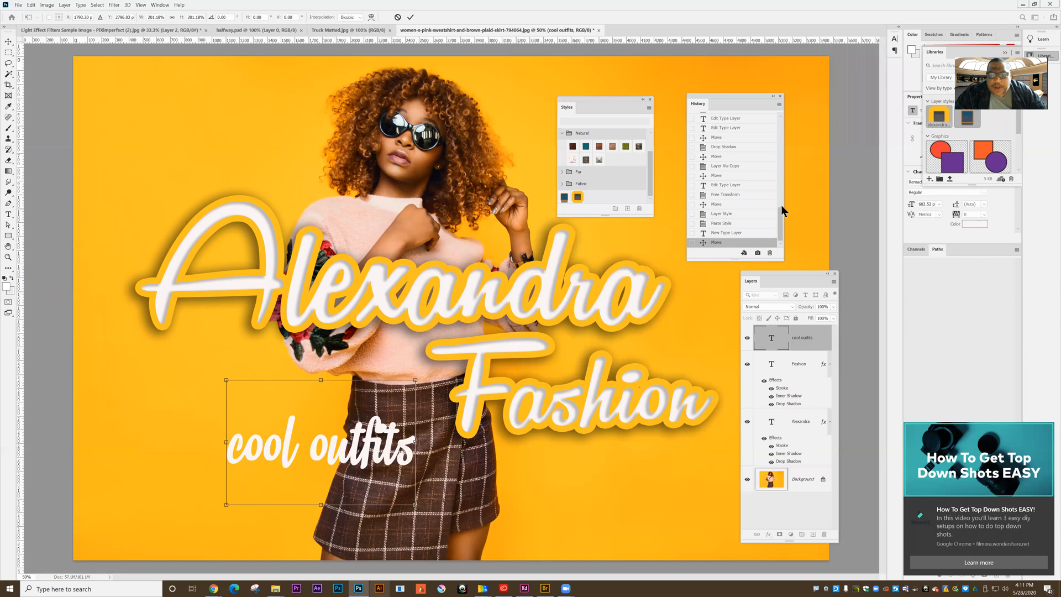
click(410, 17)
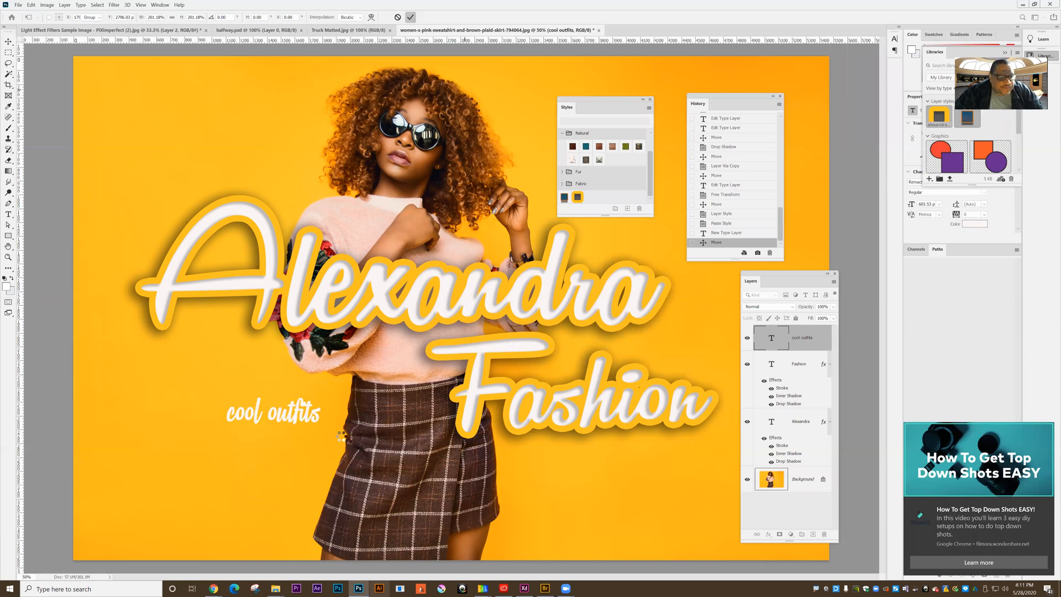
Apply the saved yellow "alexandra style" to the "cool outfits" text and attach the Layers panel beneath the History panel
click(578, 198)
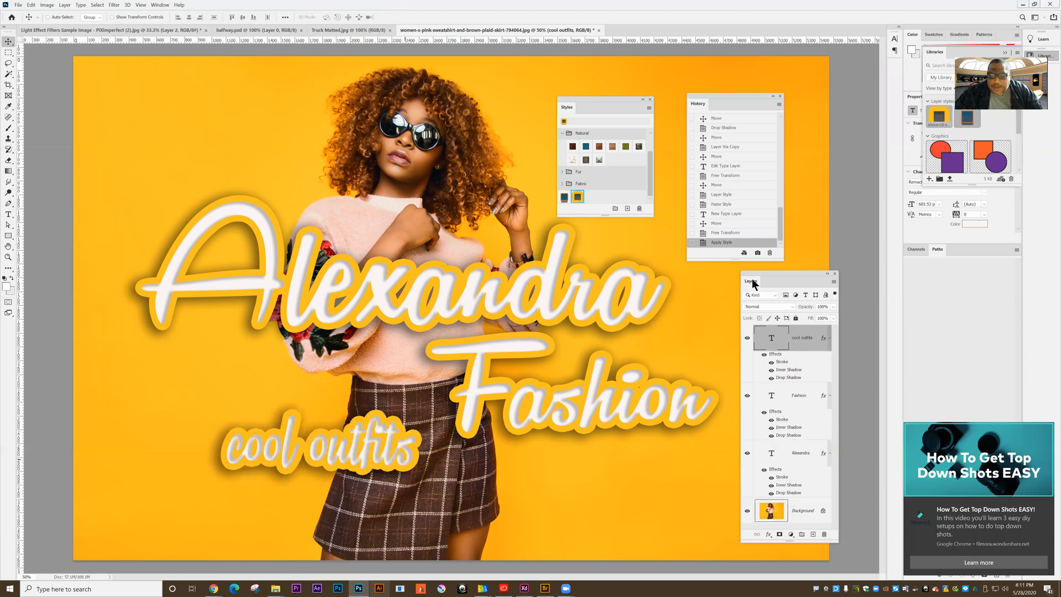
drag(754, 274, 730, 259)
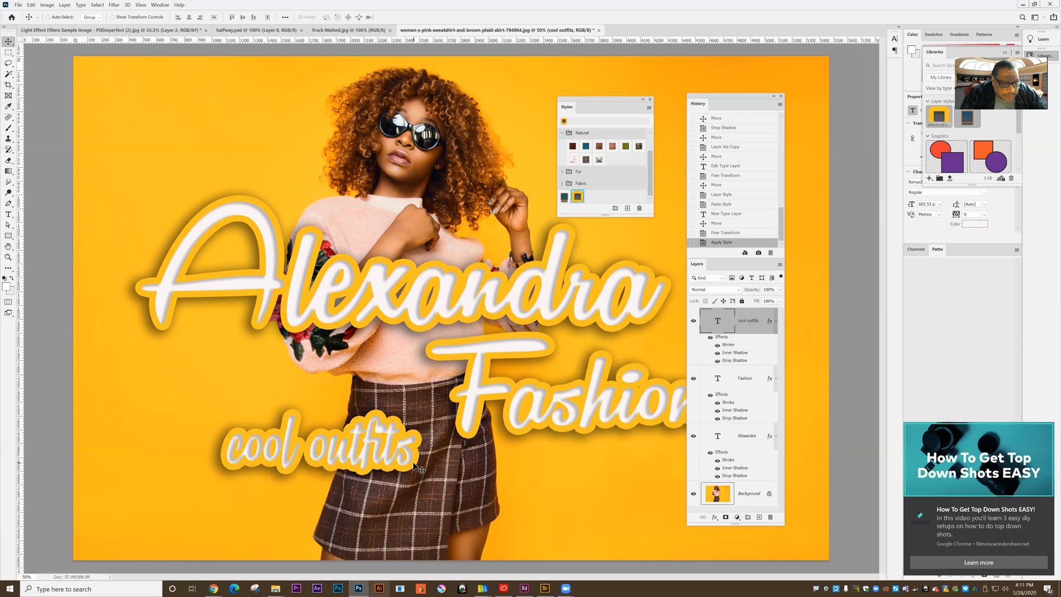
Enlarge the "cool outfits" text with Free Transform to about 119% width and 111% height
key(ctrl+t)
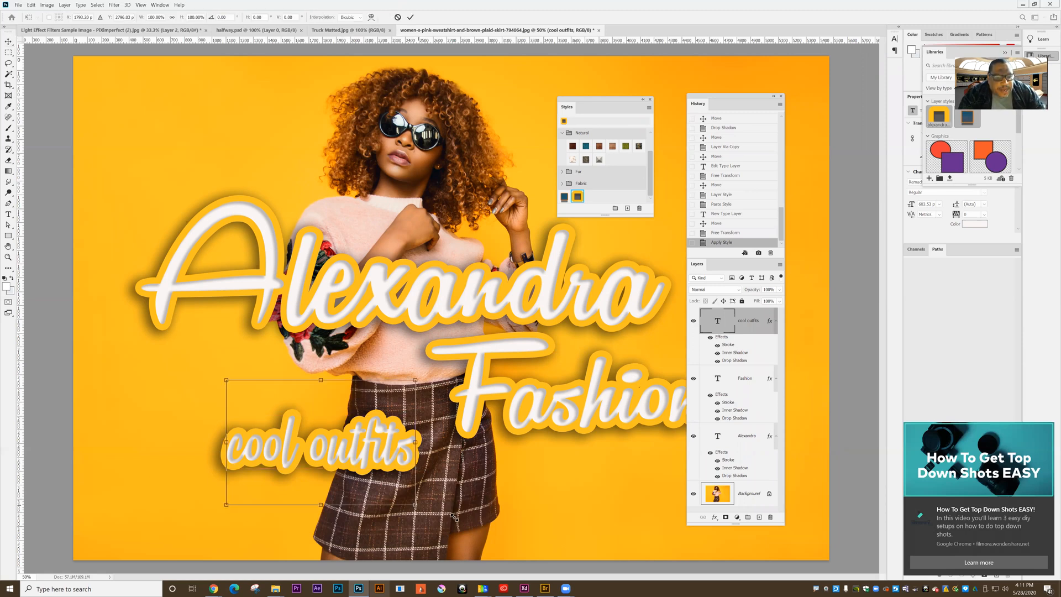
drag(415, 505, 448, 518)
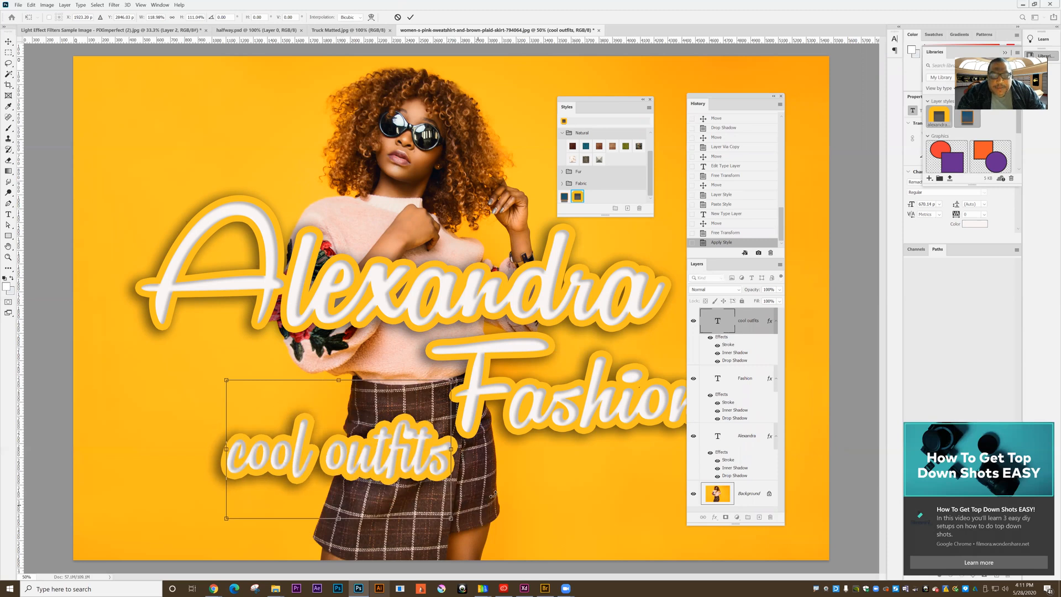
key(Escape)
key(Return)
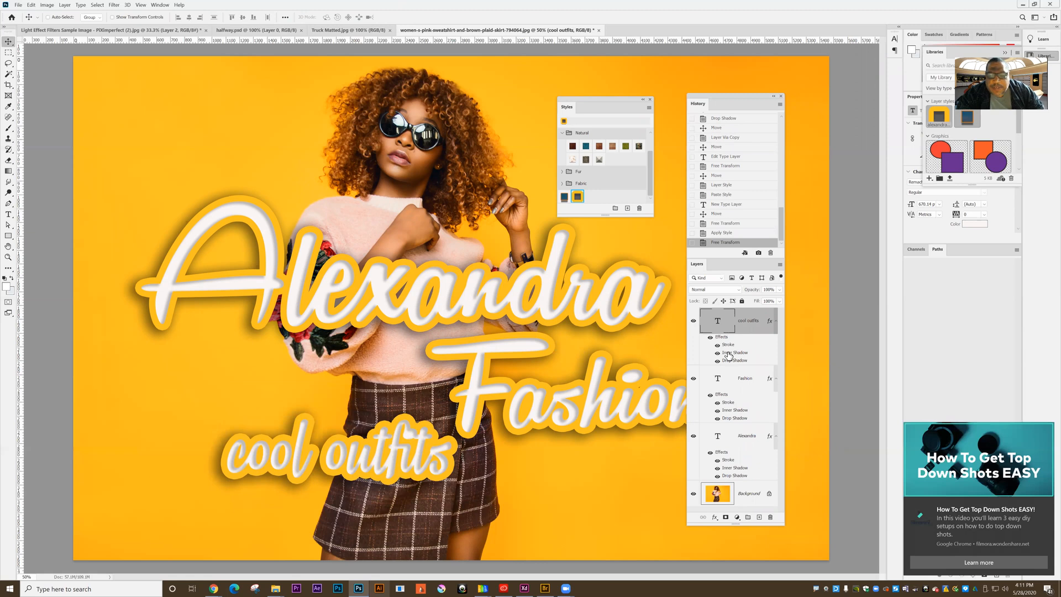
double_click(728, 355)
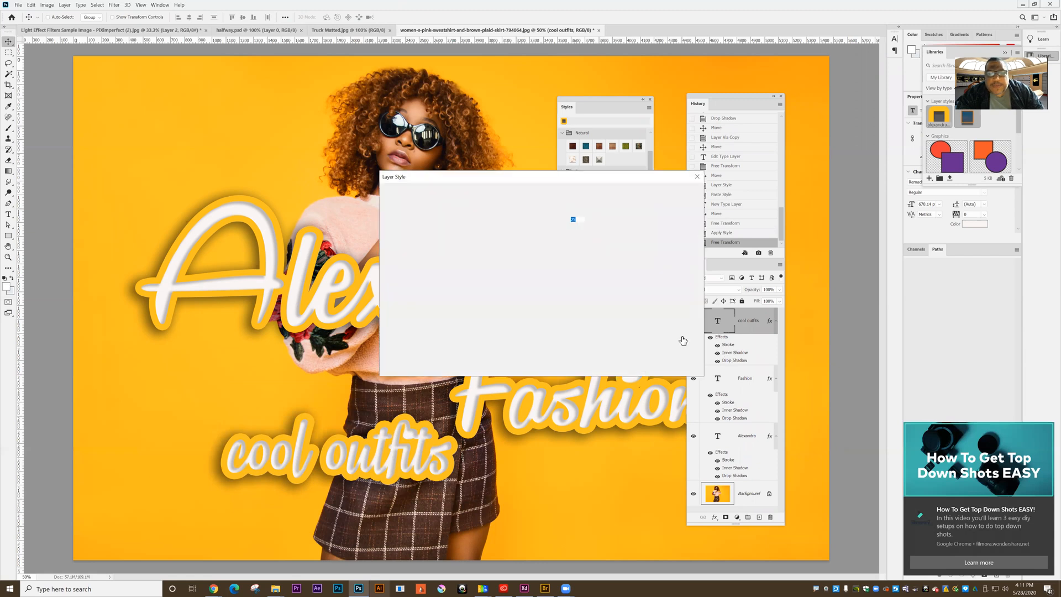
drag(530, 245, 530, 247)
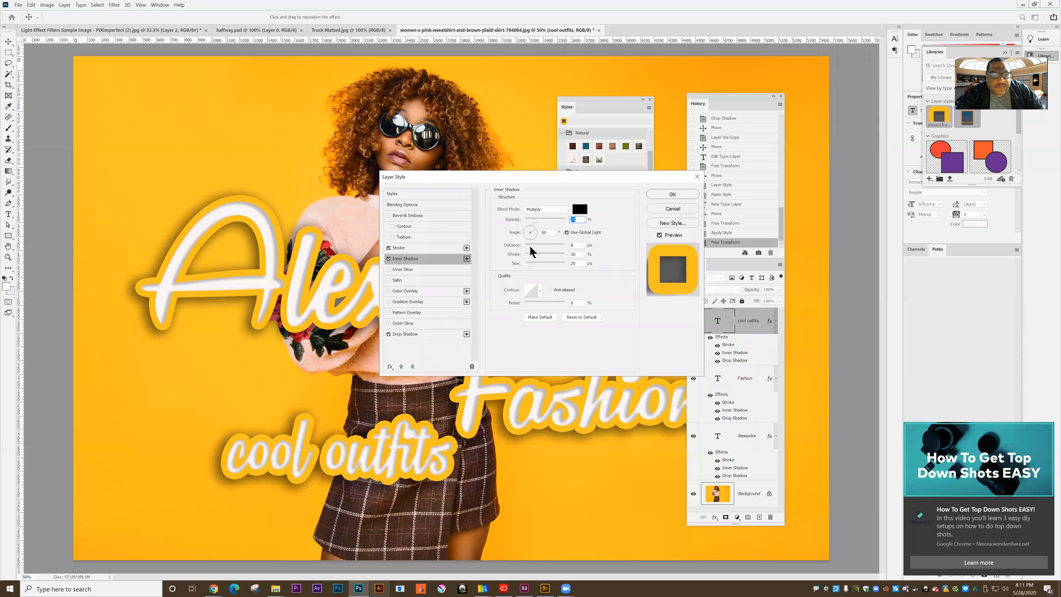
click(688, 208)
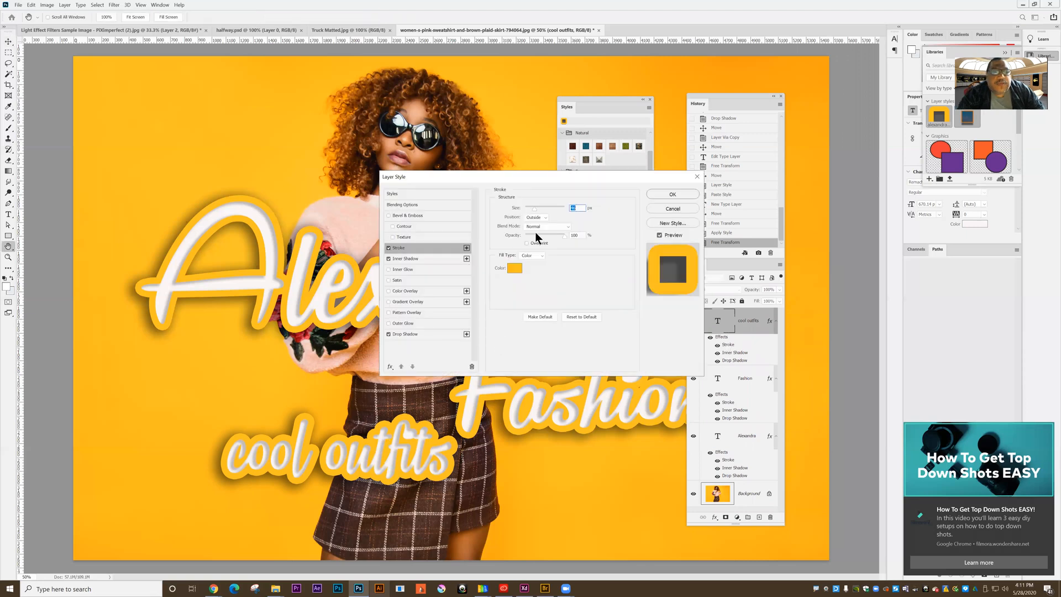
Reduce the stroke size of the "cool outfits" text to 16 px
text(27)
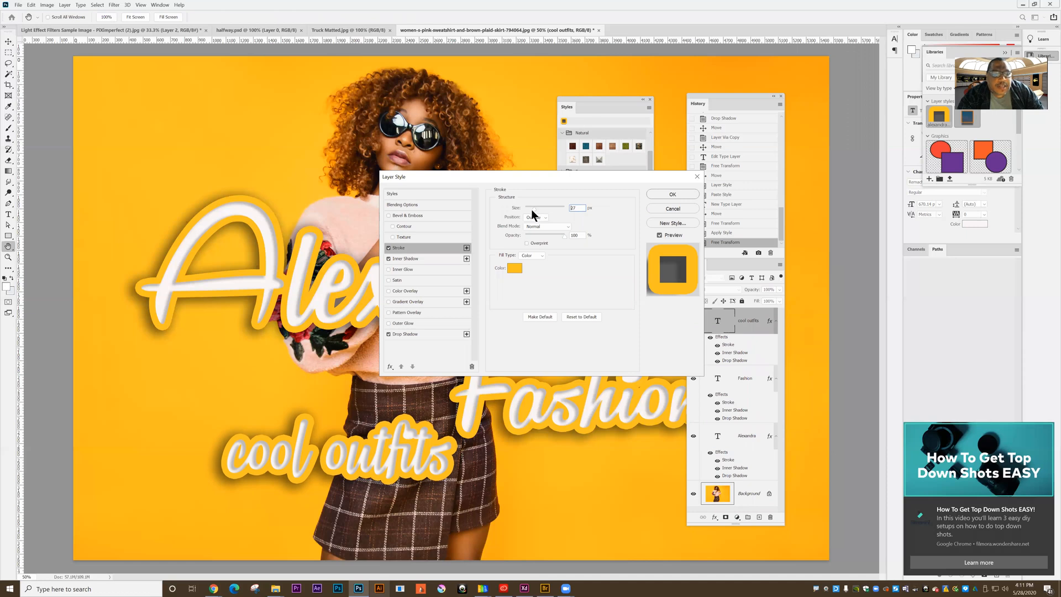
text(18)
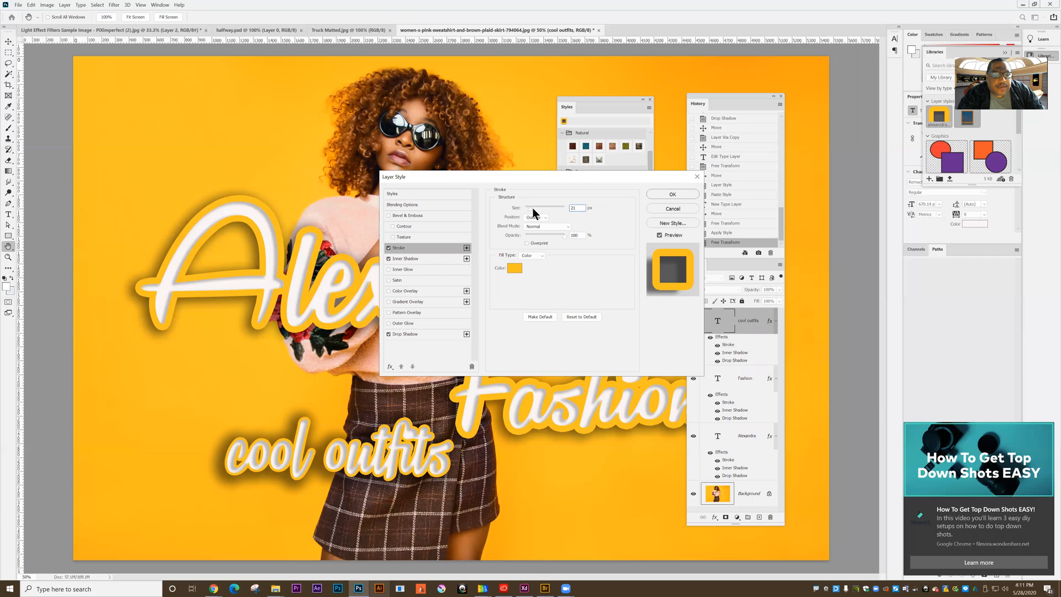
key(Down)
key(Down)
key(Down)
key(Down)
key(Down)
drag(530, 209, 530, 209)
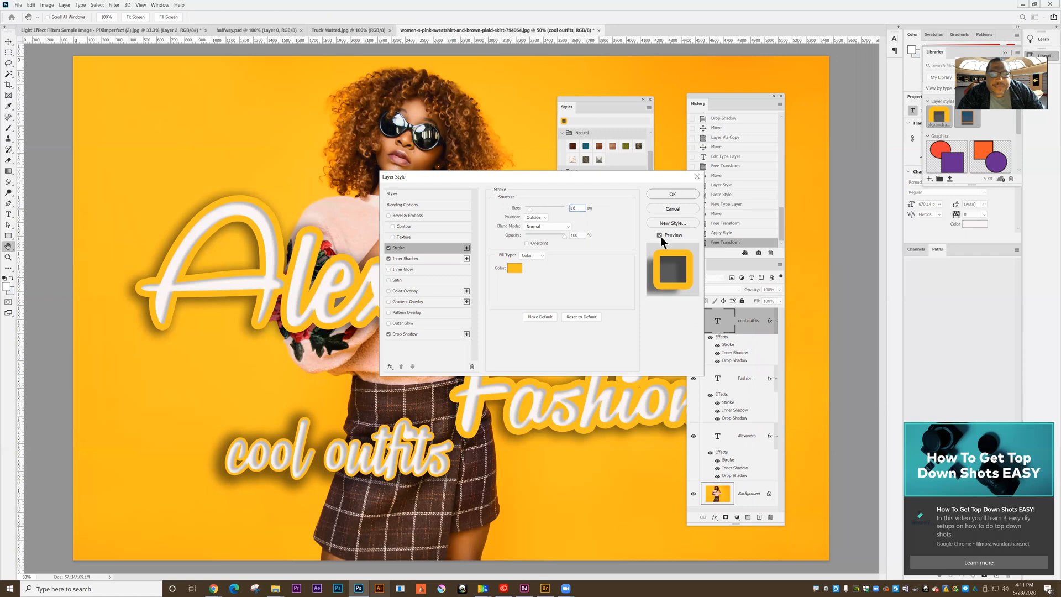
Reduce the inner shadow distance of the "cool outfits" text and accept the layer style changes
click(411, 260)
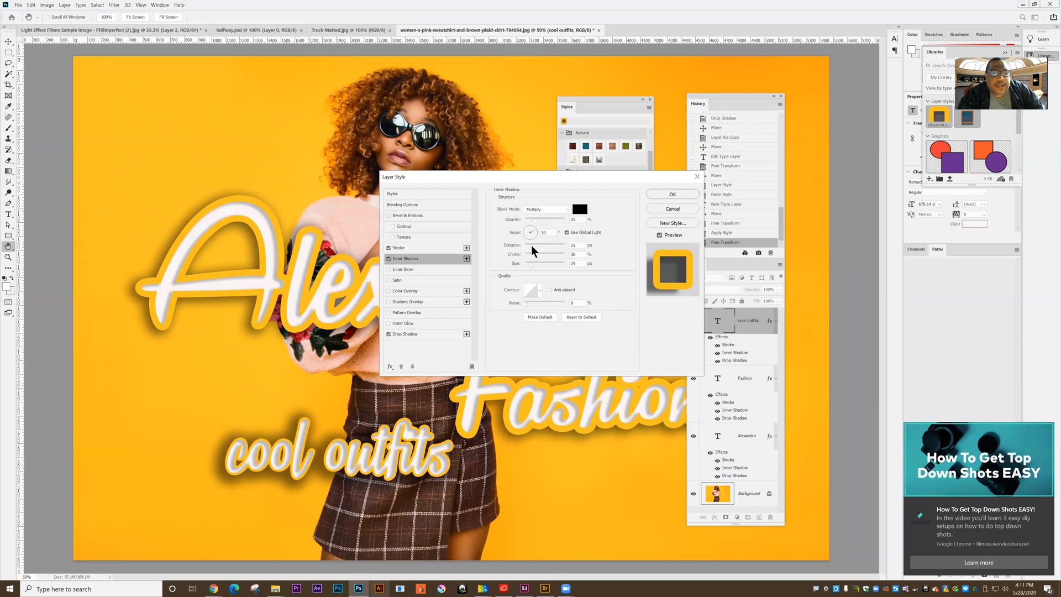
click(530, 247)
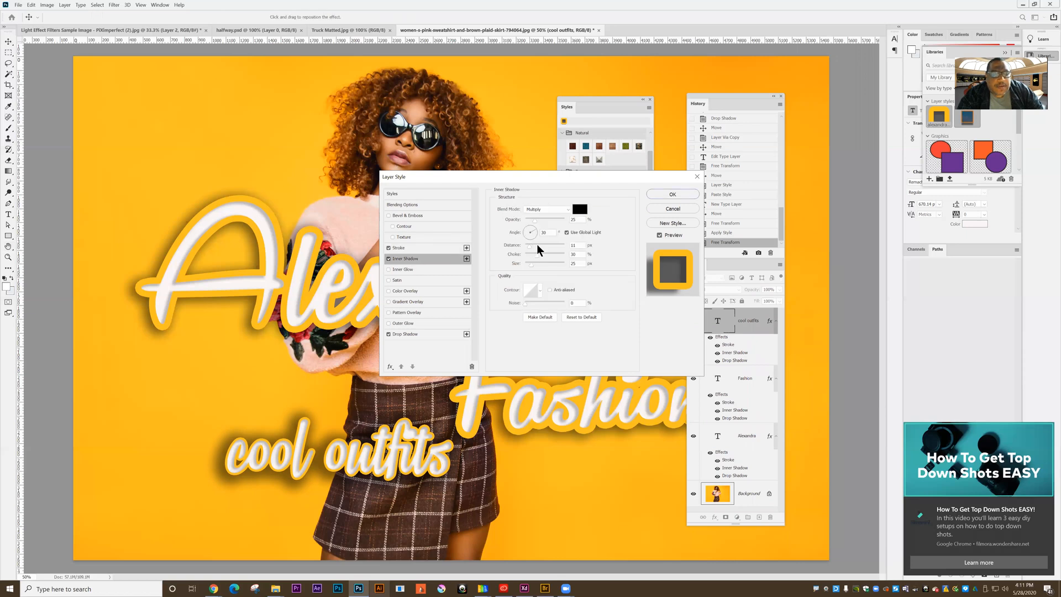
drag(538, 246, 533, 246)
click(674, 195)
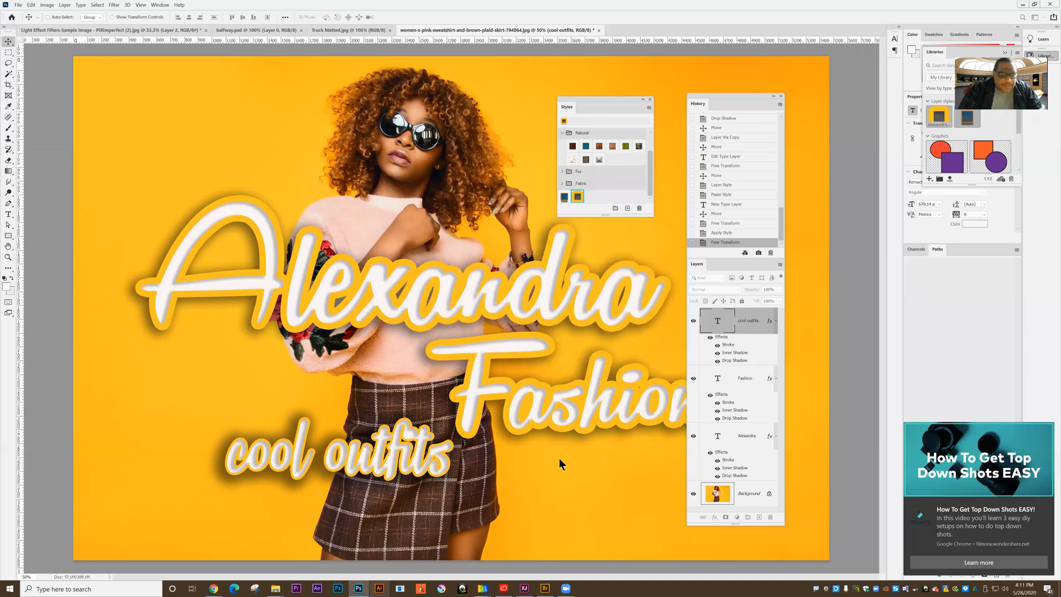